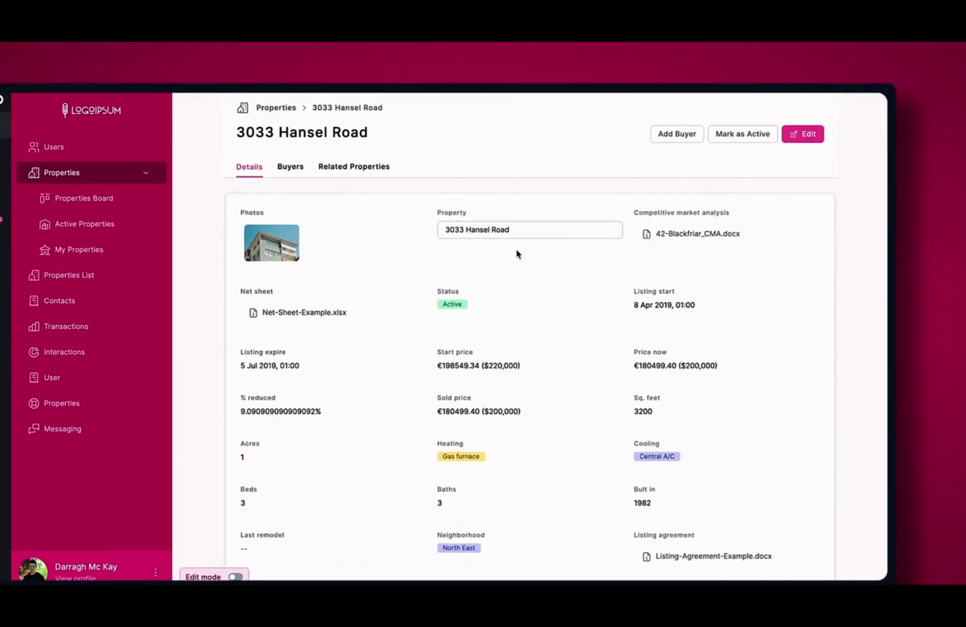
key(BackSpace)
key(BackSpace)
key(BackSpace)
key(BackSpace)
text(Pl)
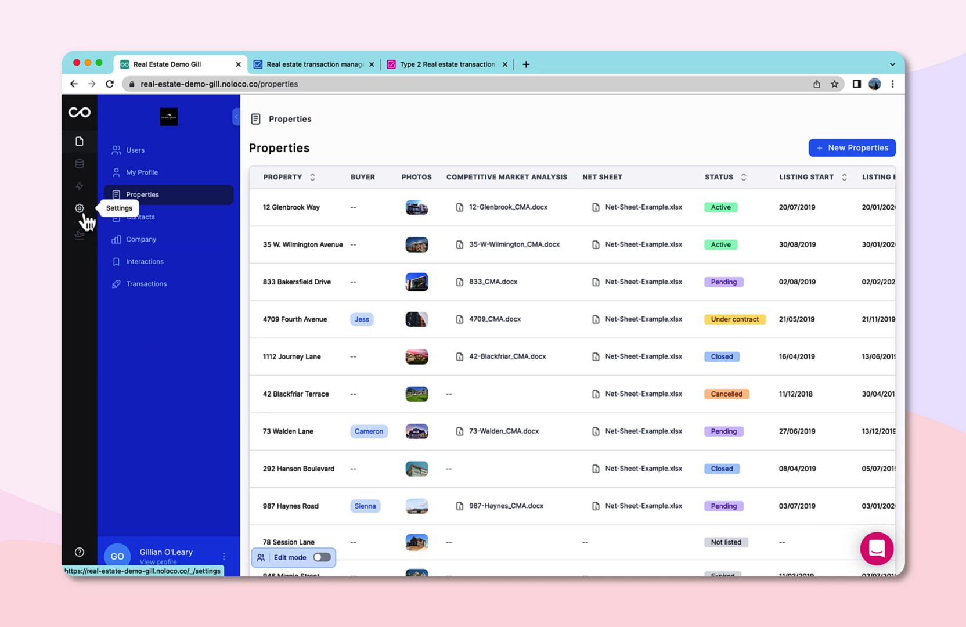
Step: Start a new user list under User Lists & Sign Up, then go to the Airtable base
click(82, 211)
click(212, 268)
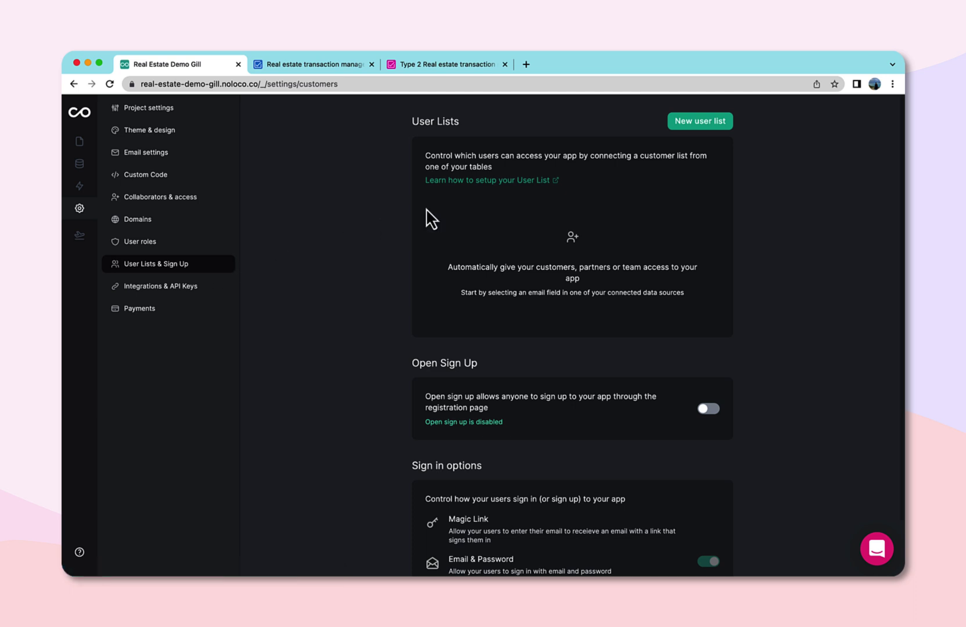
click(715, 126)
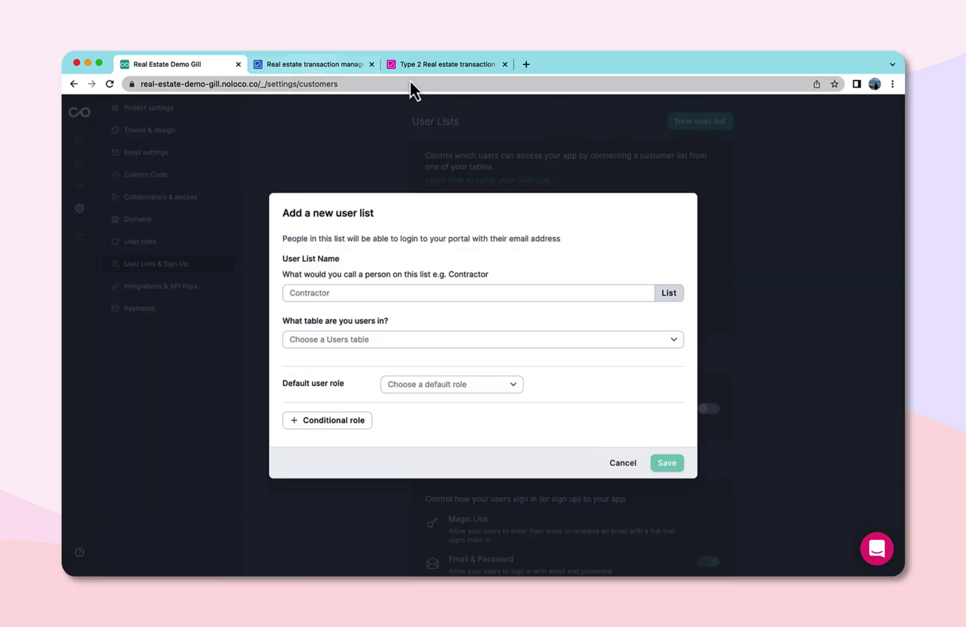
click(305, 64)
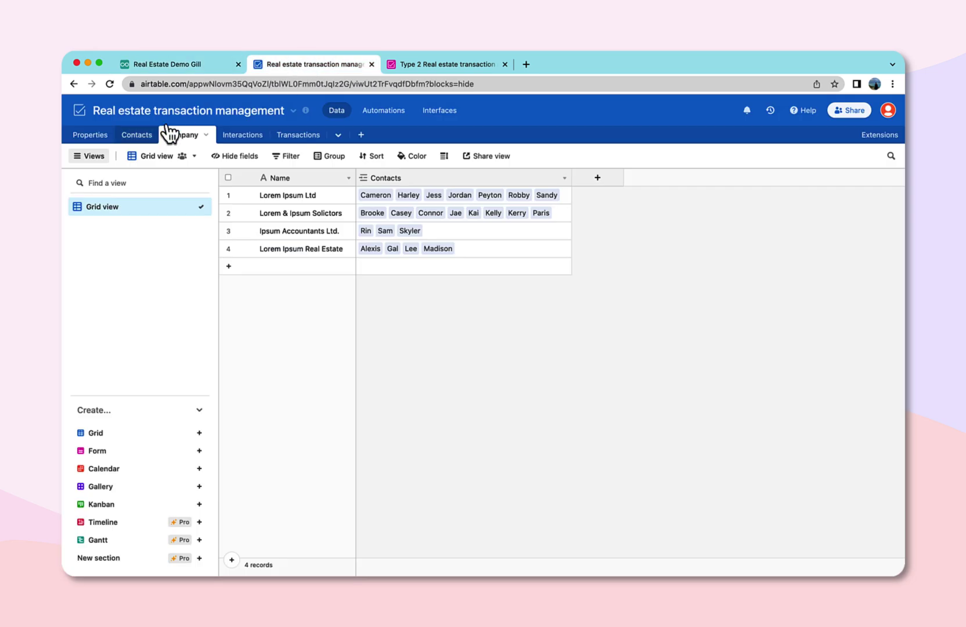
Step: Inspect the Contact type options on Alexis's Contacts record, then view the Type 2 base
click(139, 135)
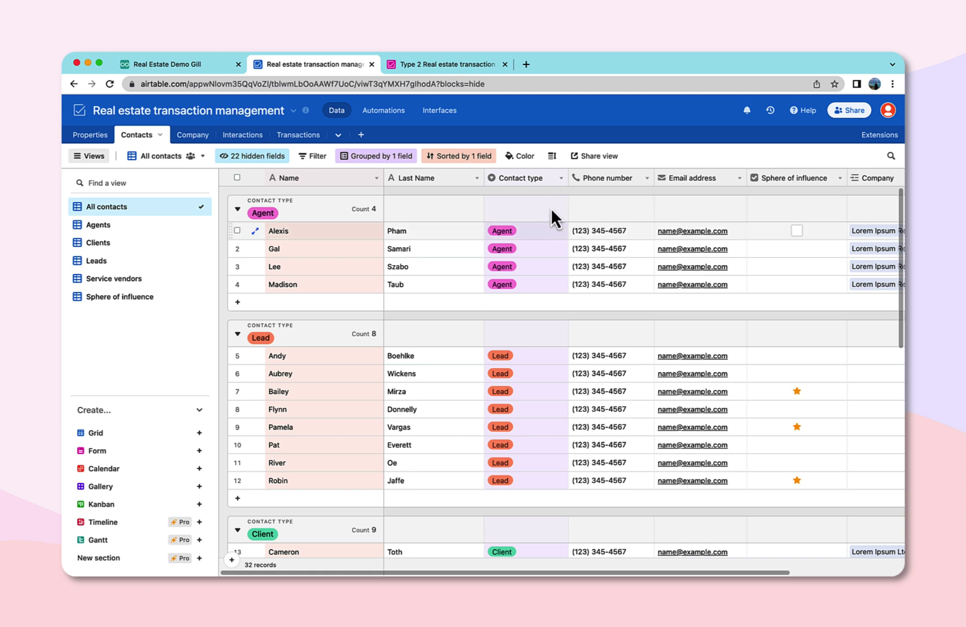
click(558, 233)
click(560, 231)
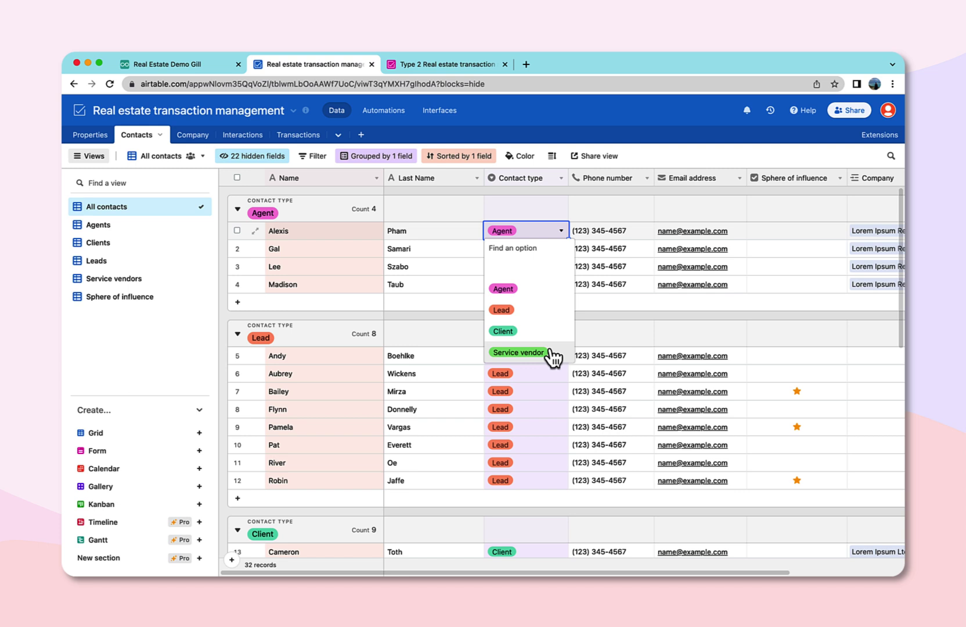
click(408, 70)
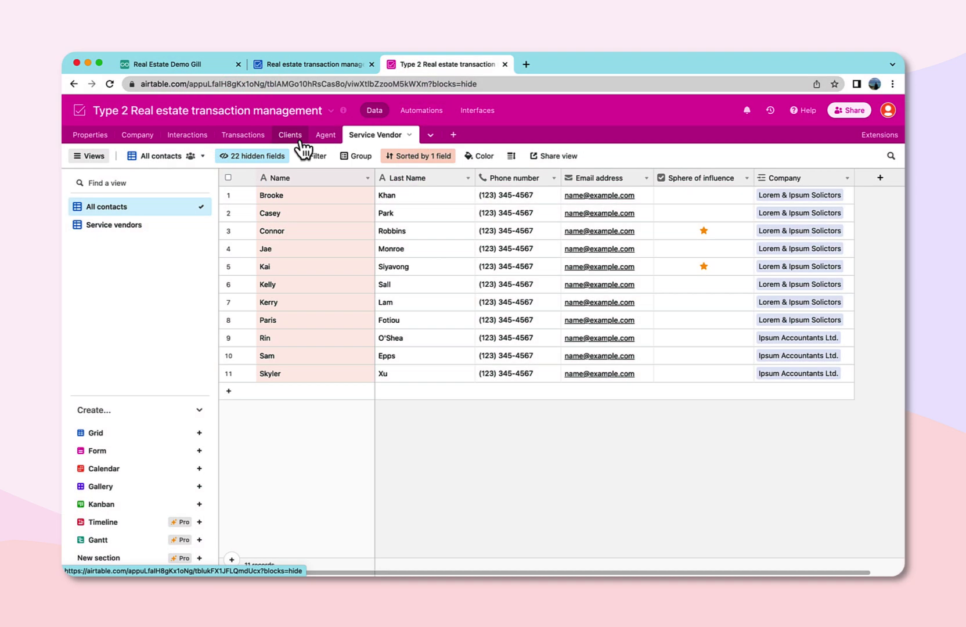
Step: Browse the Type 2 Clients and Agent tables, then return to the original base's Company table
click(291, 135)
click(329, 136)
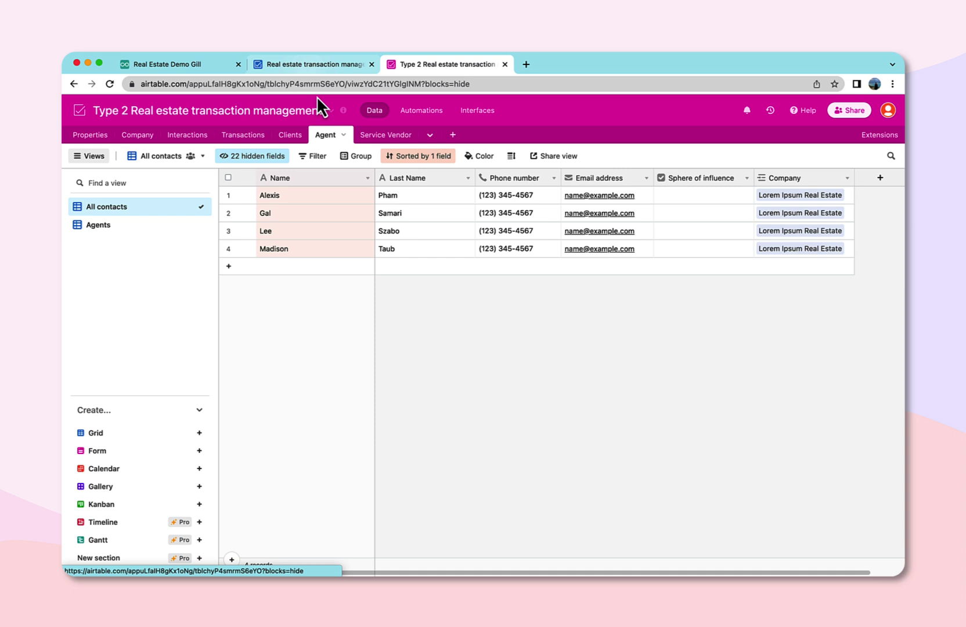
click(306, 69)
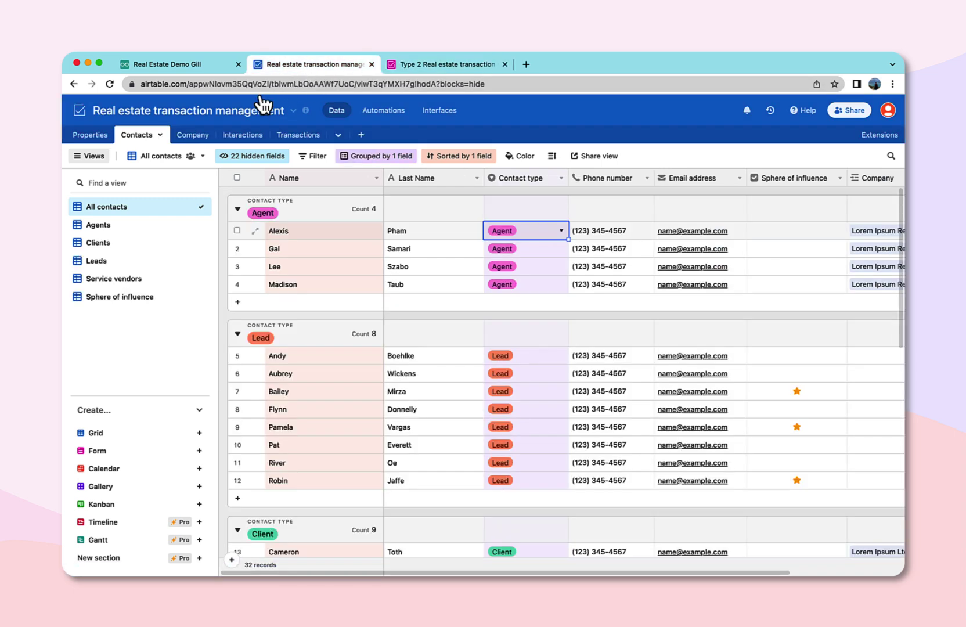
click(186, 139)
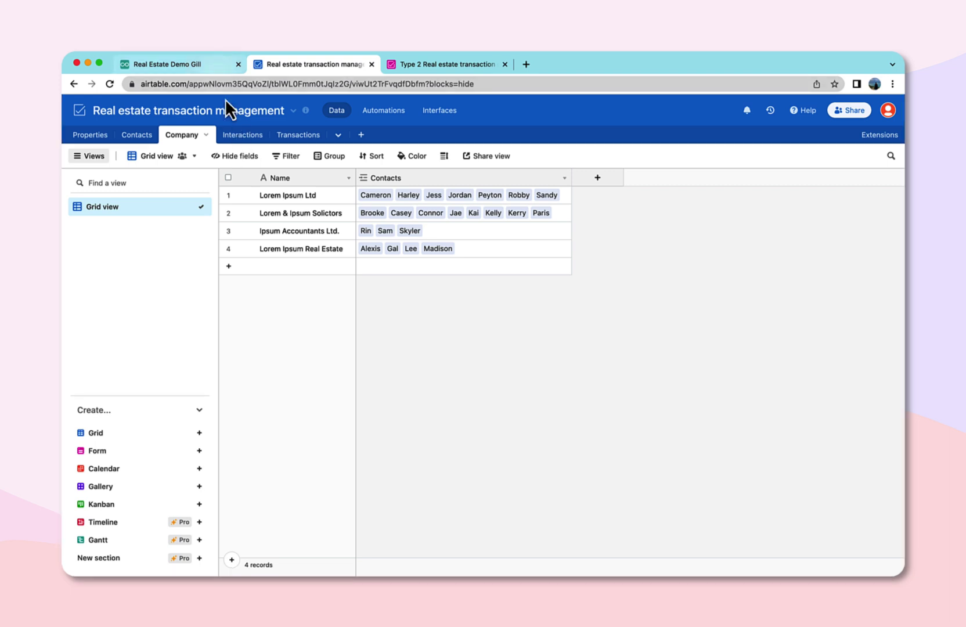
Step: Name the new user list 'Contacts' and base it on the Contacts table
click(213, 69)
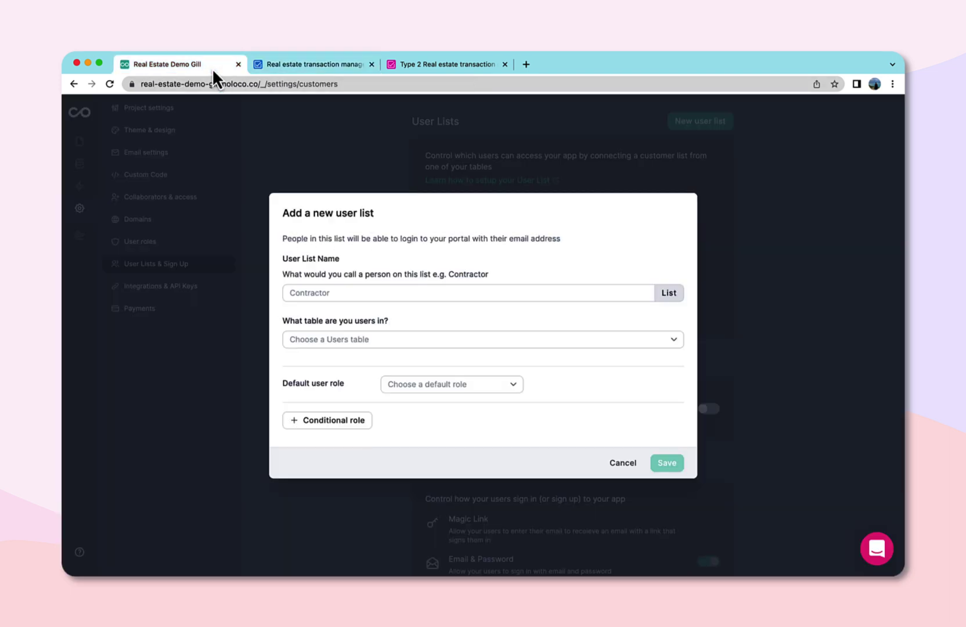
click(343, 295)
text(Contacts)
click(397, 315)
click(395, 342)
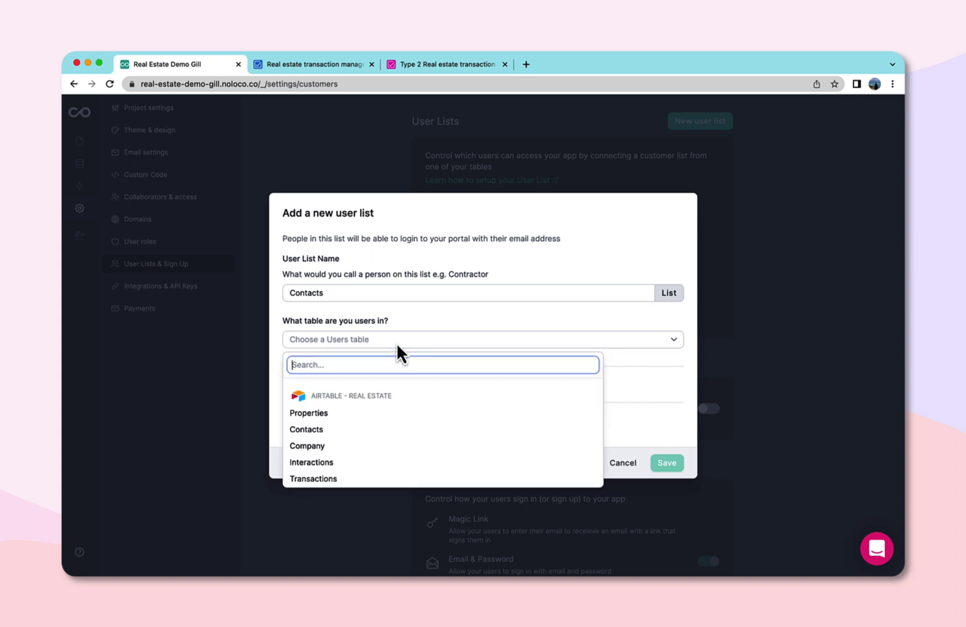
click(378, 430)
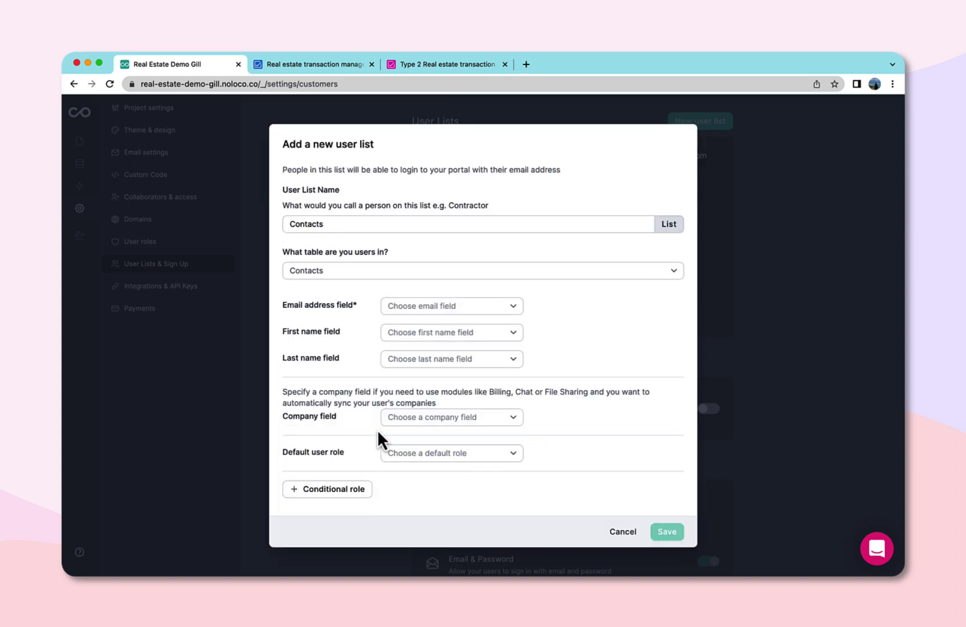
Step: Map Email address, Name, Last Name and Company to the email, first name, last name and company fields
click(506, 308)
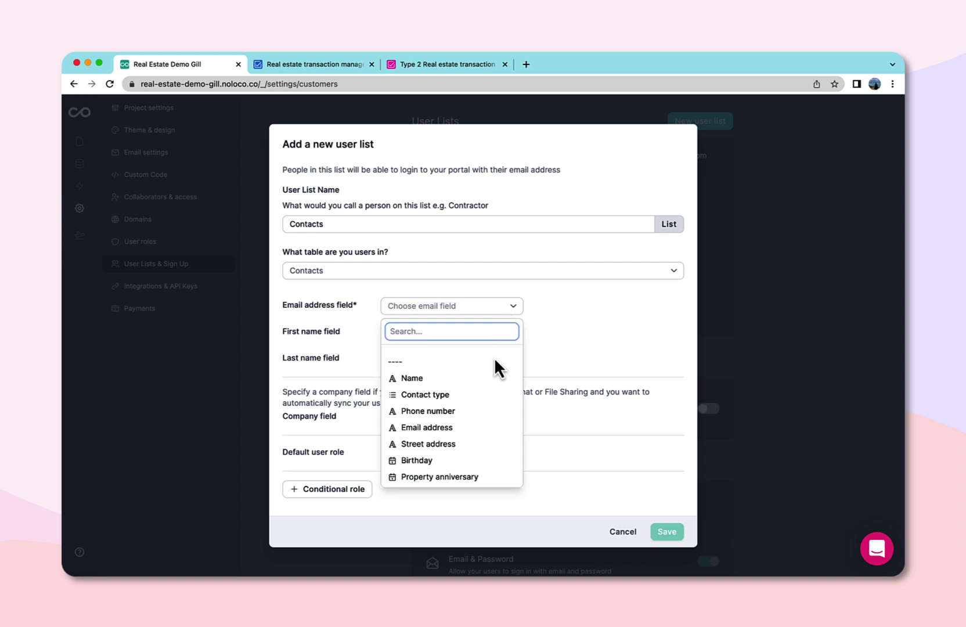
click(477, 427)
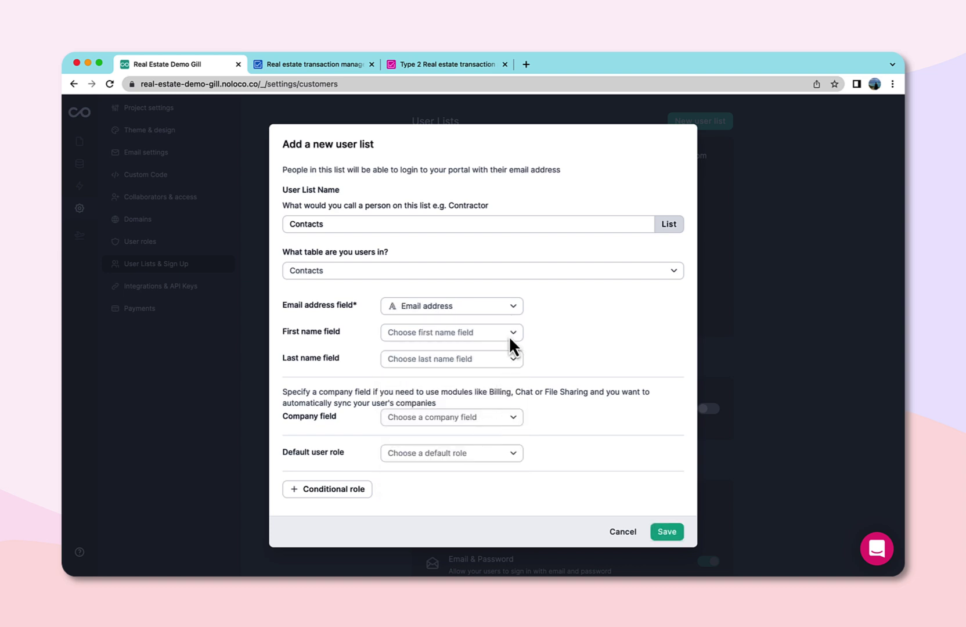
click(509, 335)
click(494, 402)
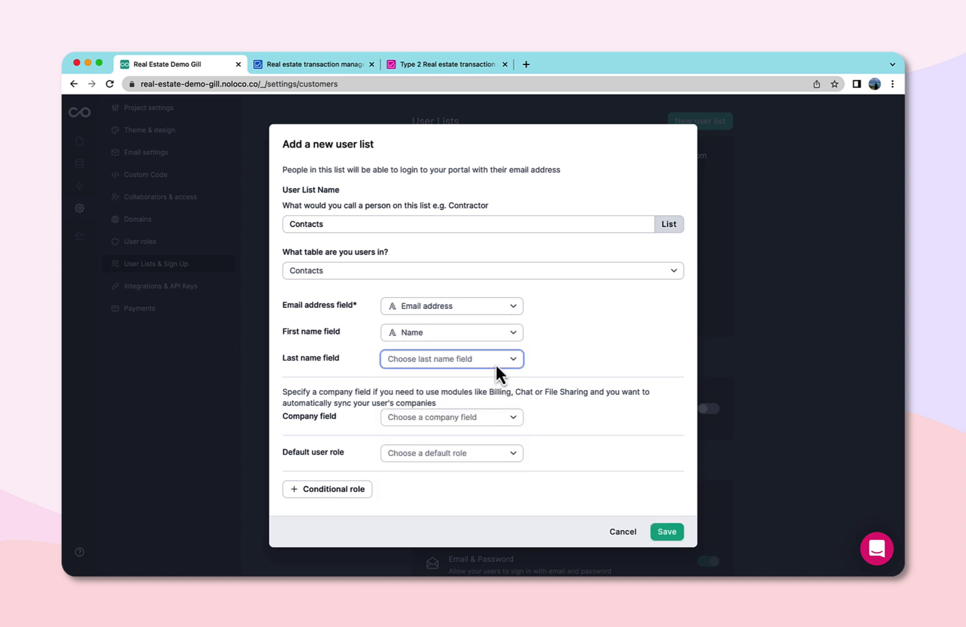
click(495, 364)
scroll(473, 453, down, 5)
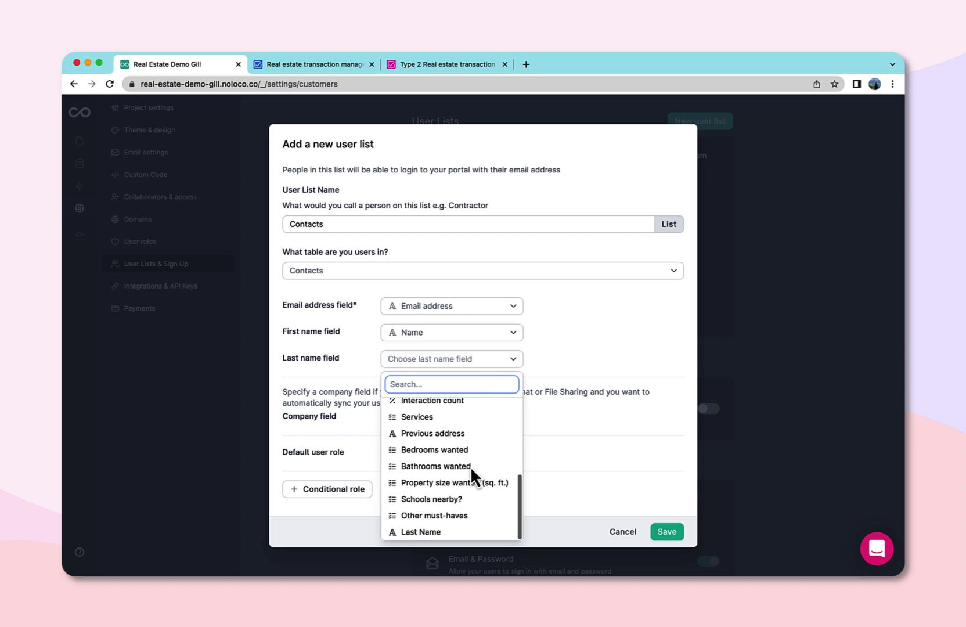
click(454, 533)
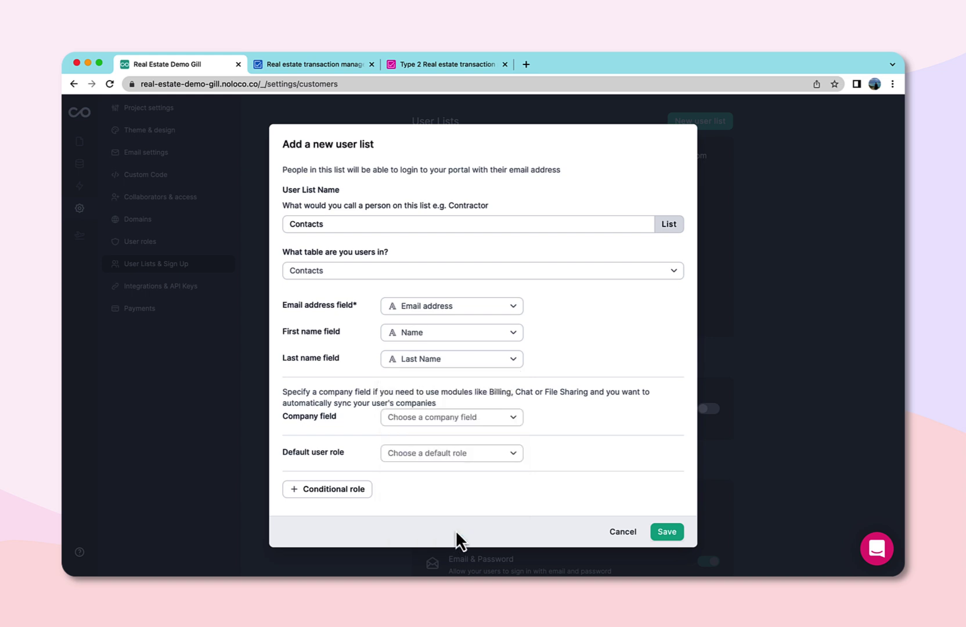
click(517, 417)
scroll(513, 387, down, 2)
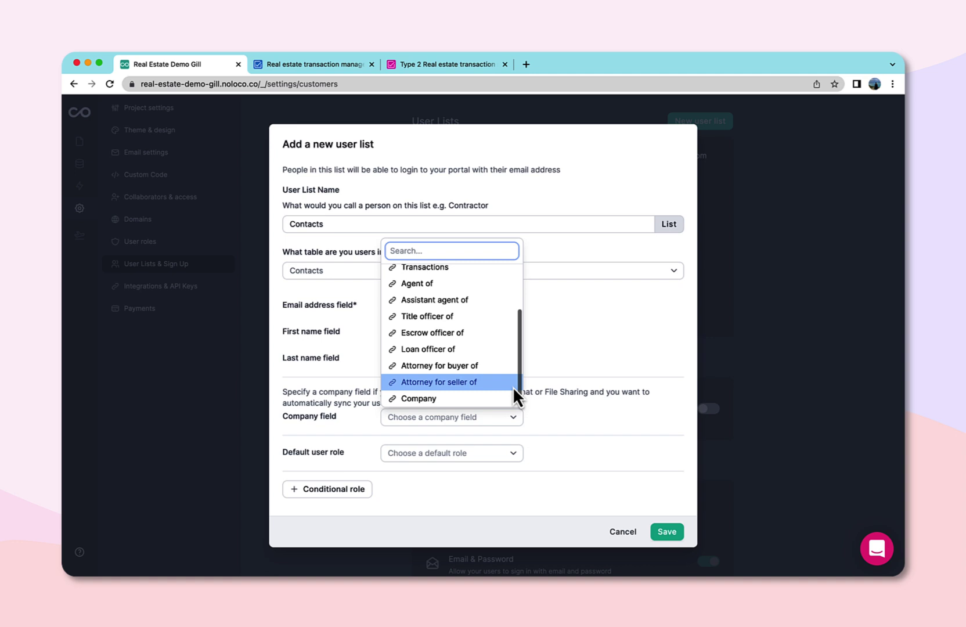
click(448, 399)
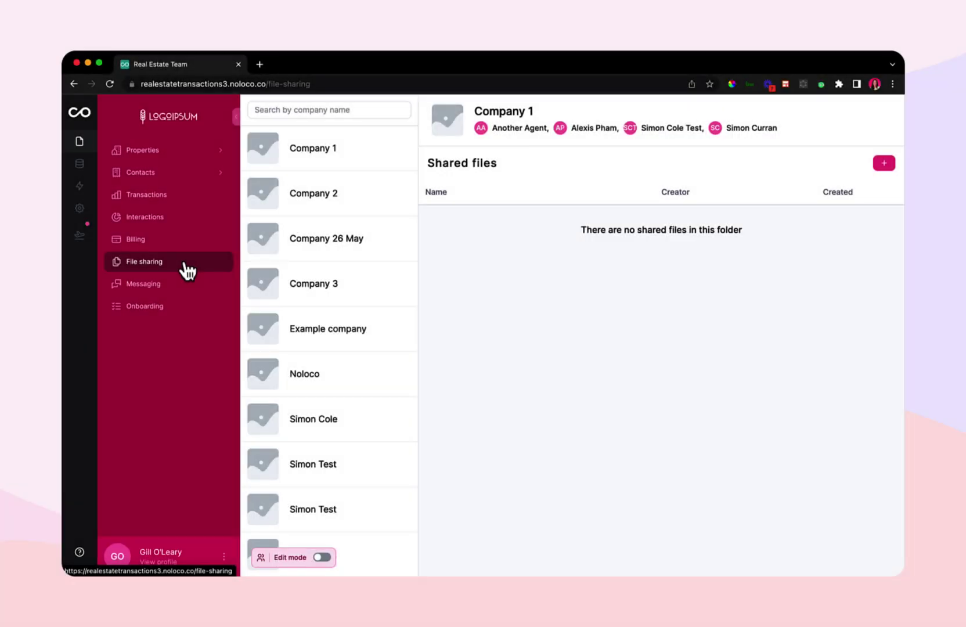
Step: Post 'Hello everyone' in the Company 2 conversation
click(183, 289)
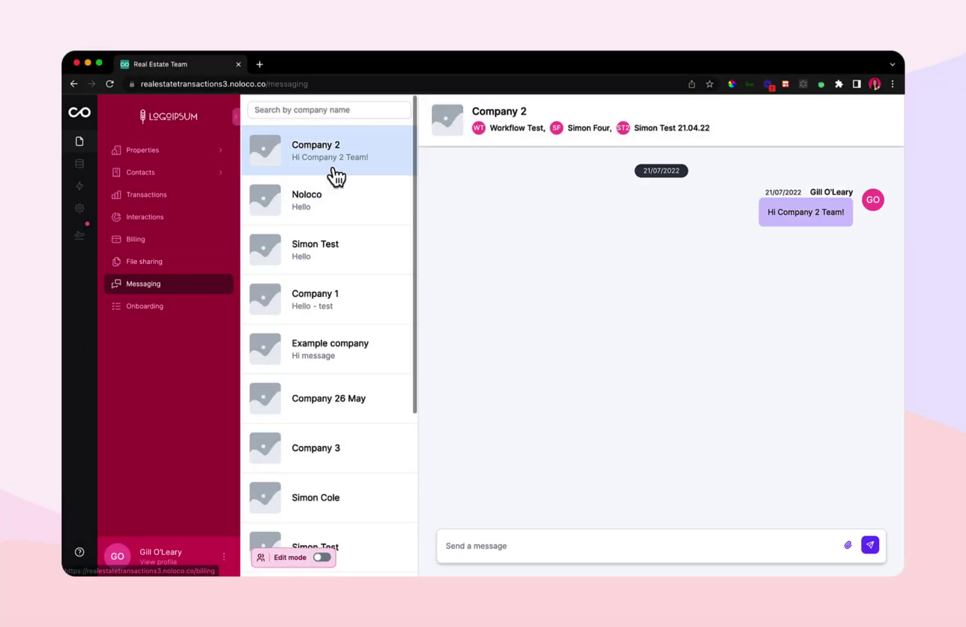
click(338, 213)
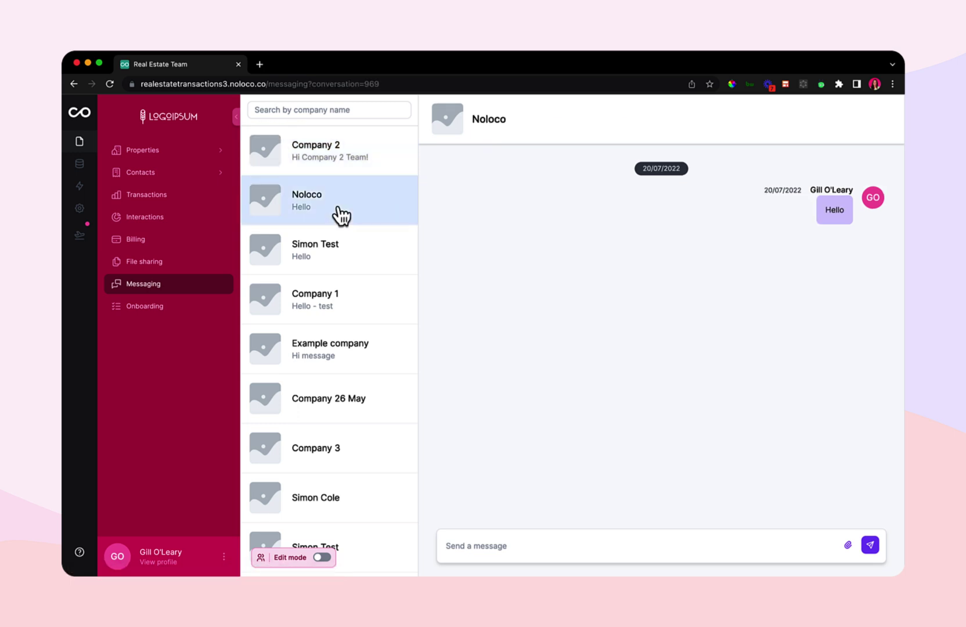
click(355, 170)
drag(490, 130, 544, 130)
click(483, 546)
text(Hello everyone)
key(Return)
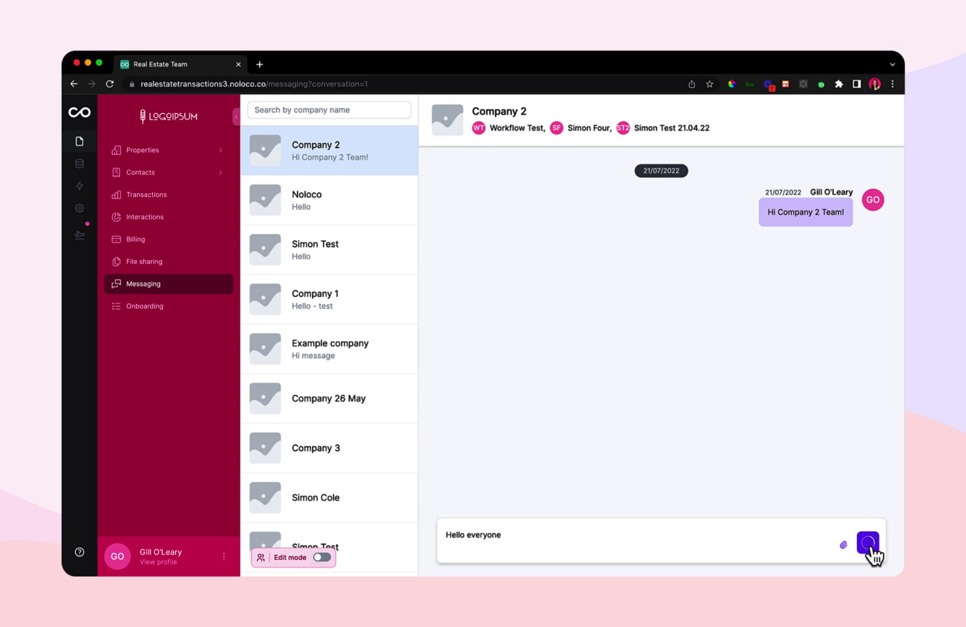
click(870, 546)
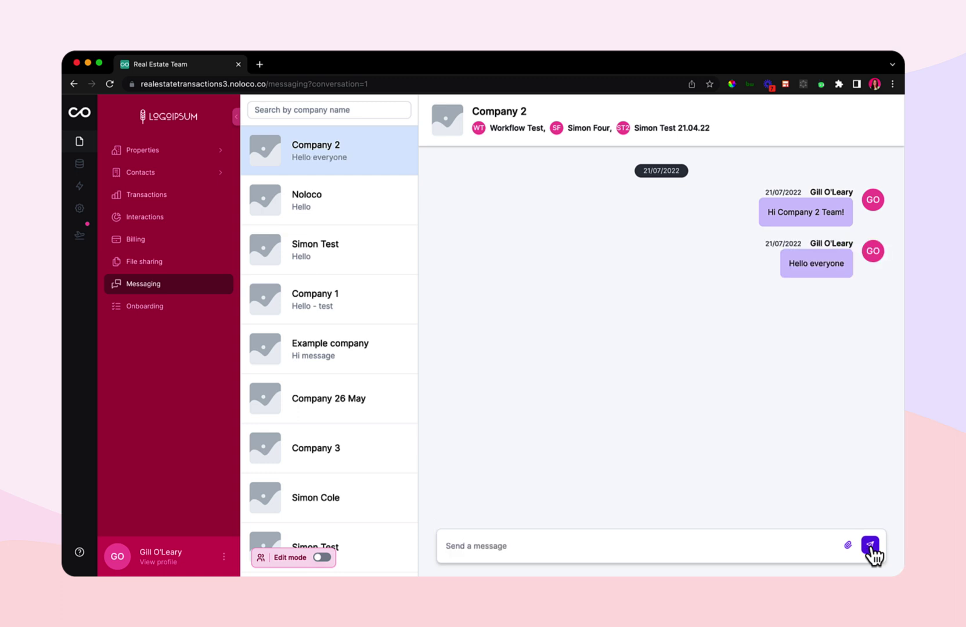
Step: Viewing as a test user, create an 'Assets' shared folder for Company 2, then stop viewing as
click(260, 559)
click(504, 428)
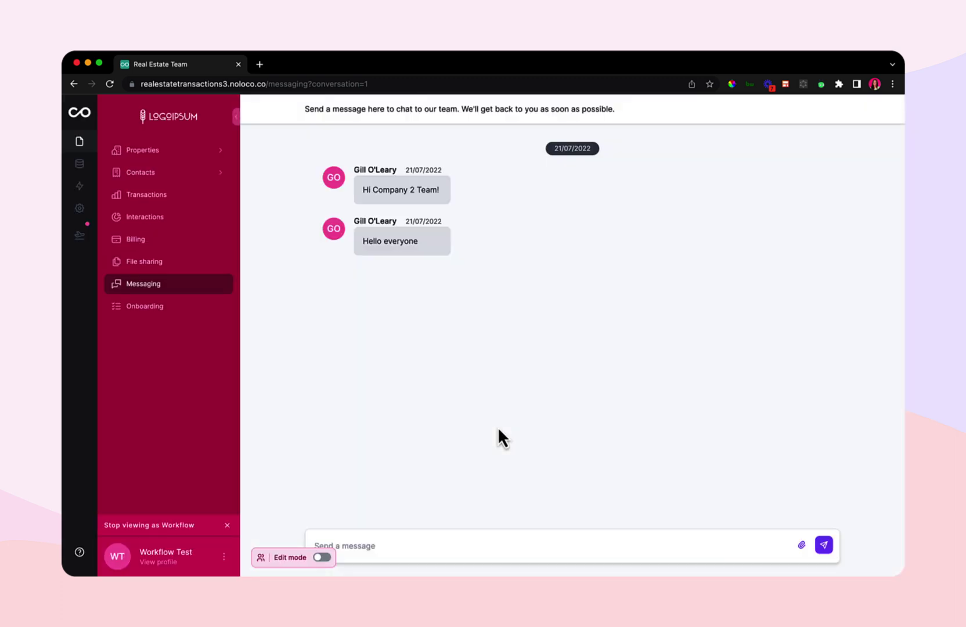
click(192, 262)
click(884, 113)
click(865, 177)
click(298, 170)
text(Assets)
click(886, 174)
click(227, 525)
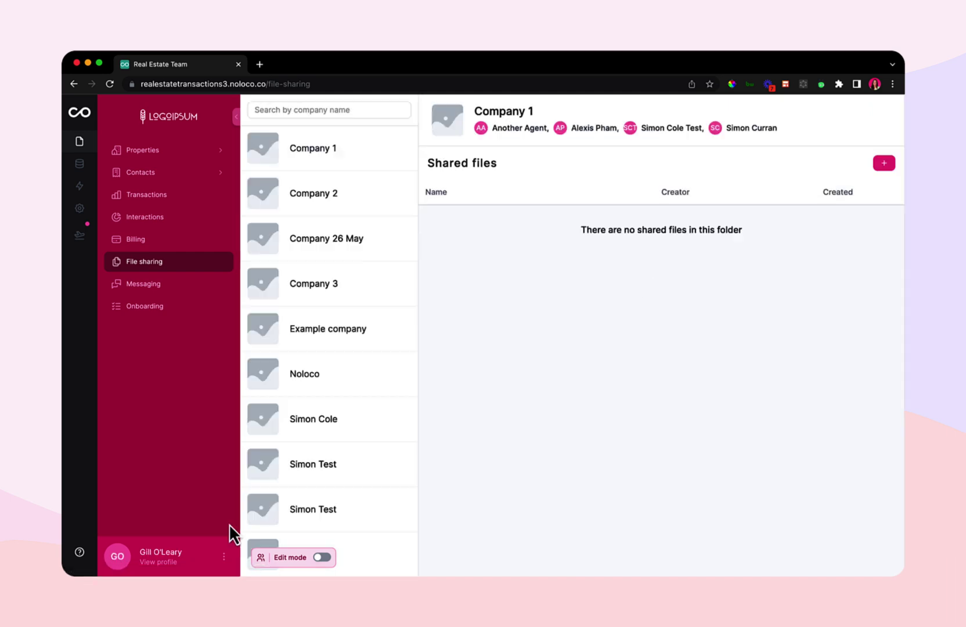
click(357, 213)
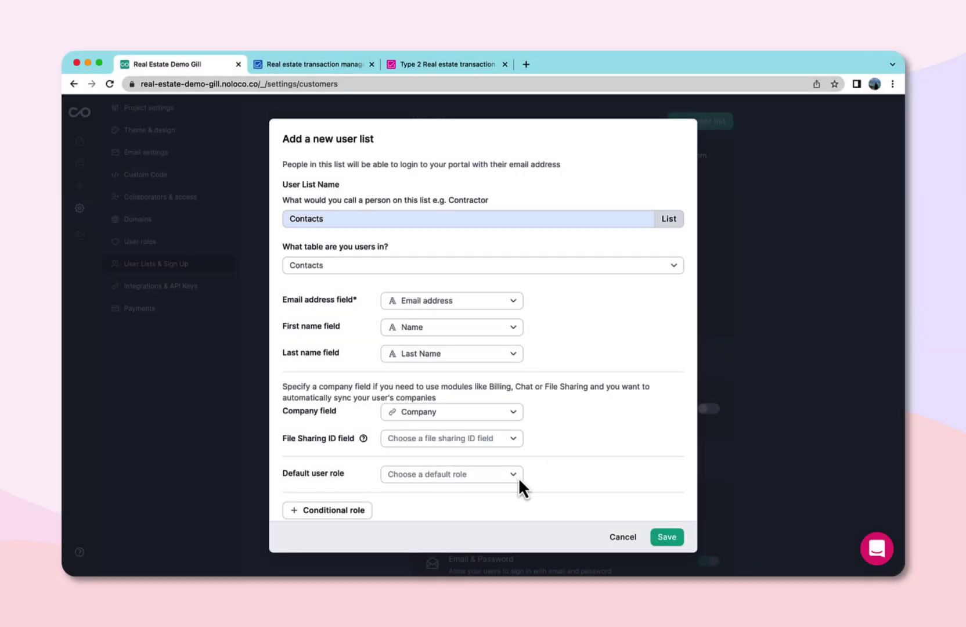
Step: Set the default role to User and add a Client role where Contact type is equal to Client
click(519, 475)
click(506, 441)
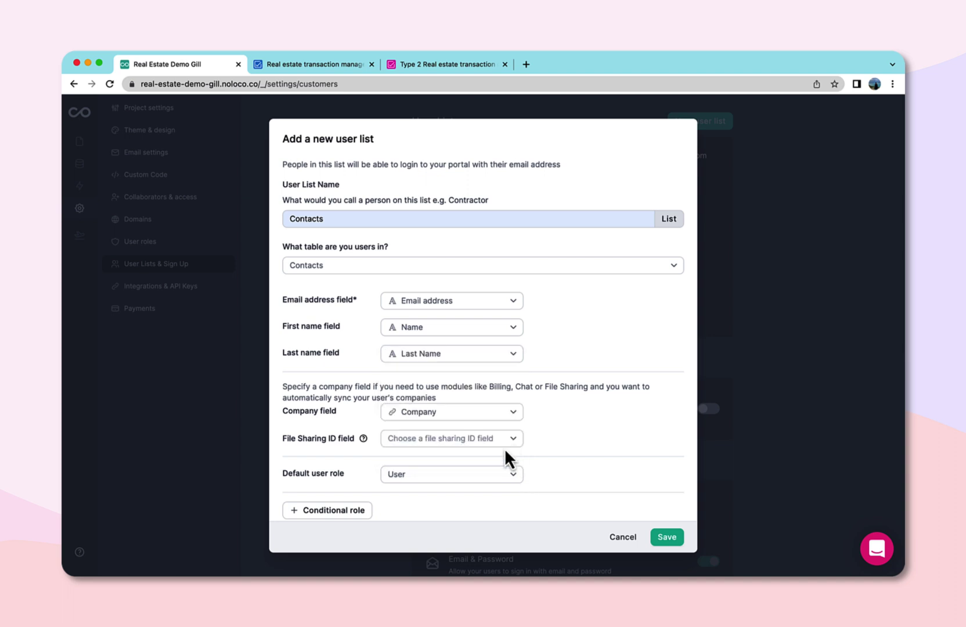
click(365, 511)
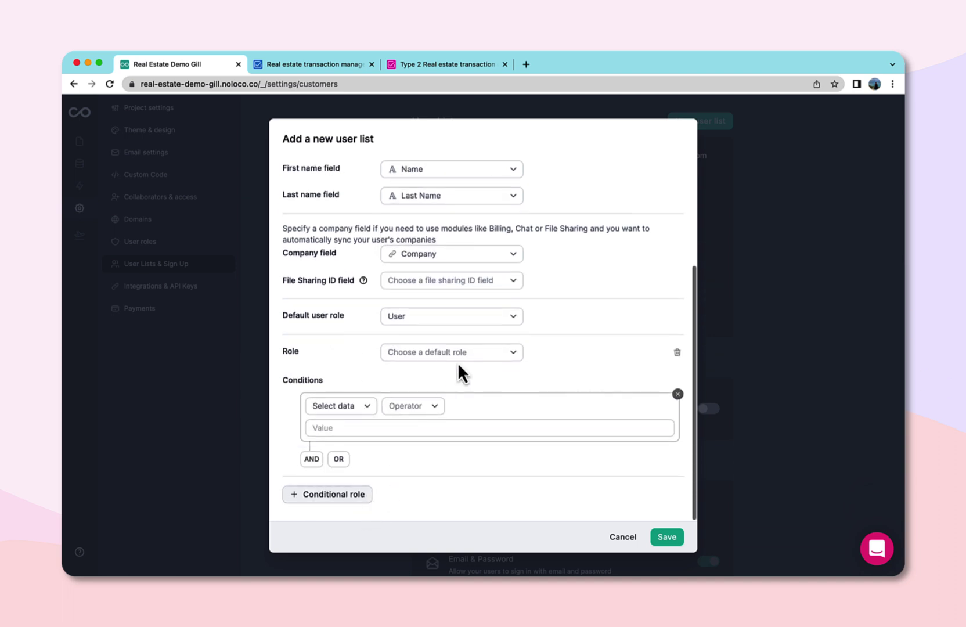
click(457, 355)
click(444, 423)
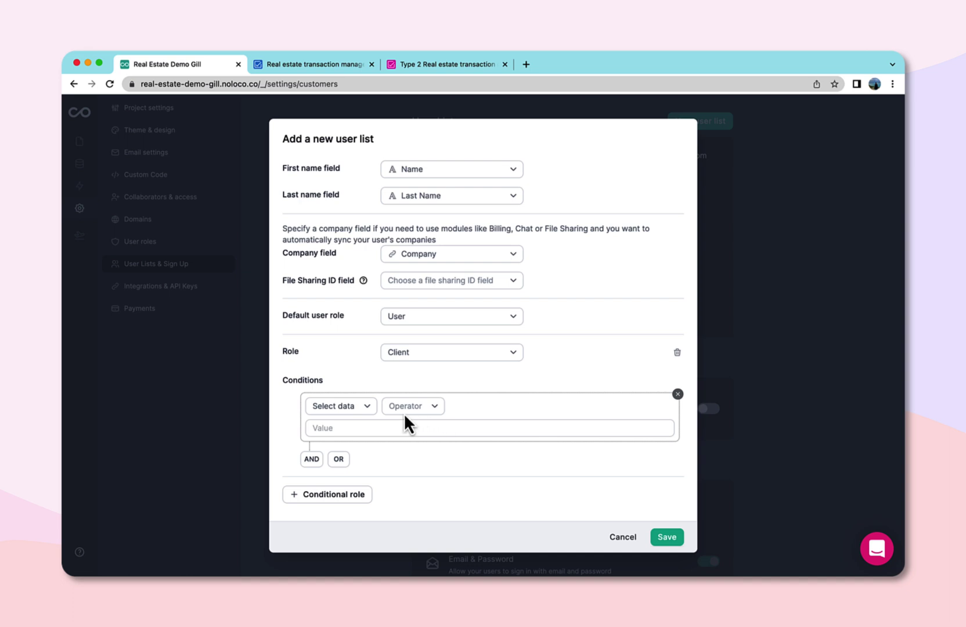
click(365, 405)
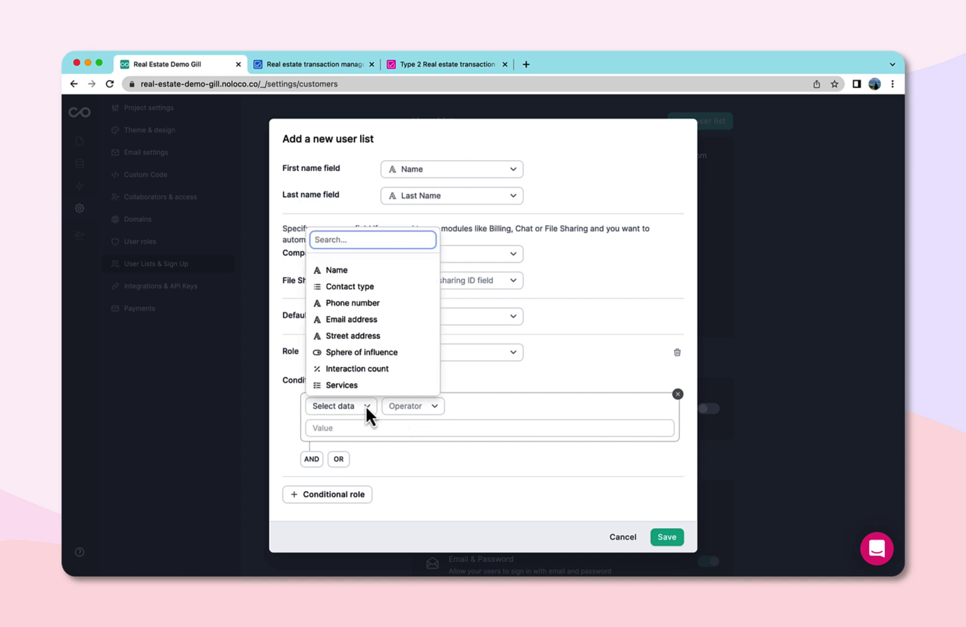
click(380, 287)
click(428, 406)
click(435, 424)
click(435, 428)
click(433, 449)
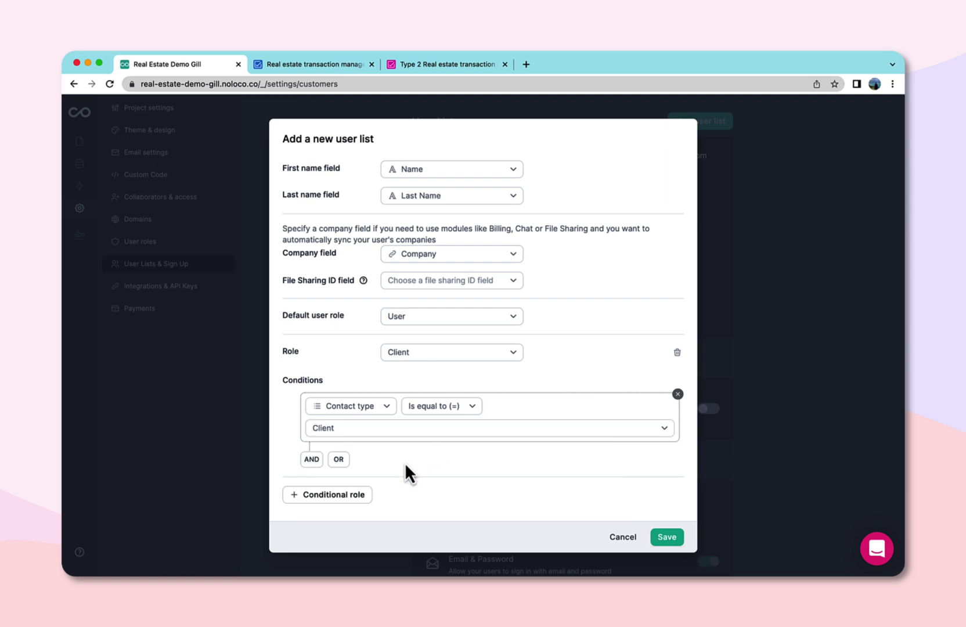
Step: Add an Agent role where Contact type is equal to Agent
click(348, 496)
scroll(418, 442, down, 3)
click(499, 381)
click(483, 469)
click(368, 437)
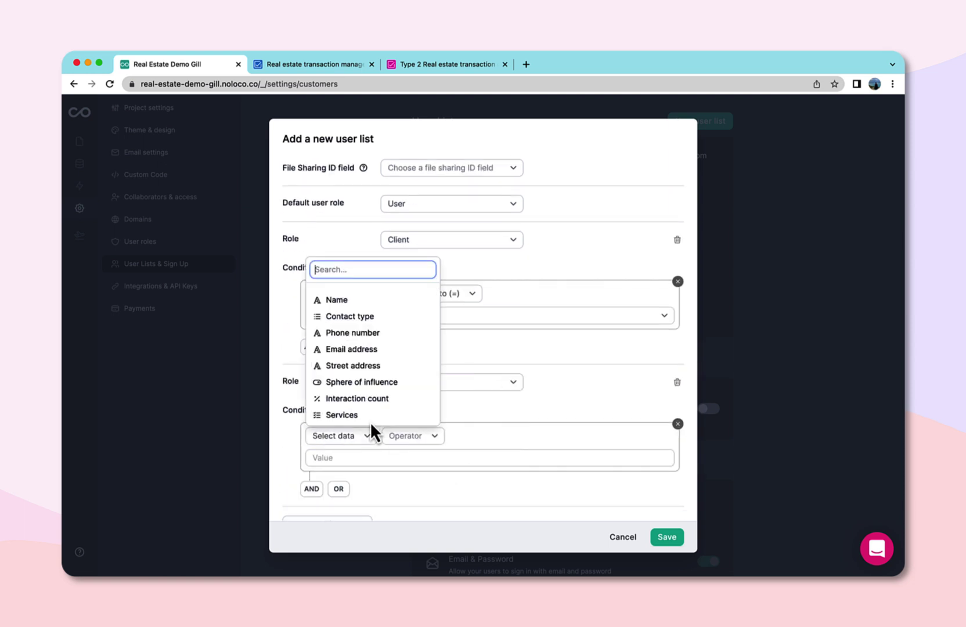
click(420, 316)
click(451, 436)
click(452, 457)
scroll(443, 465, down, 1)
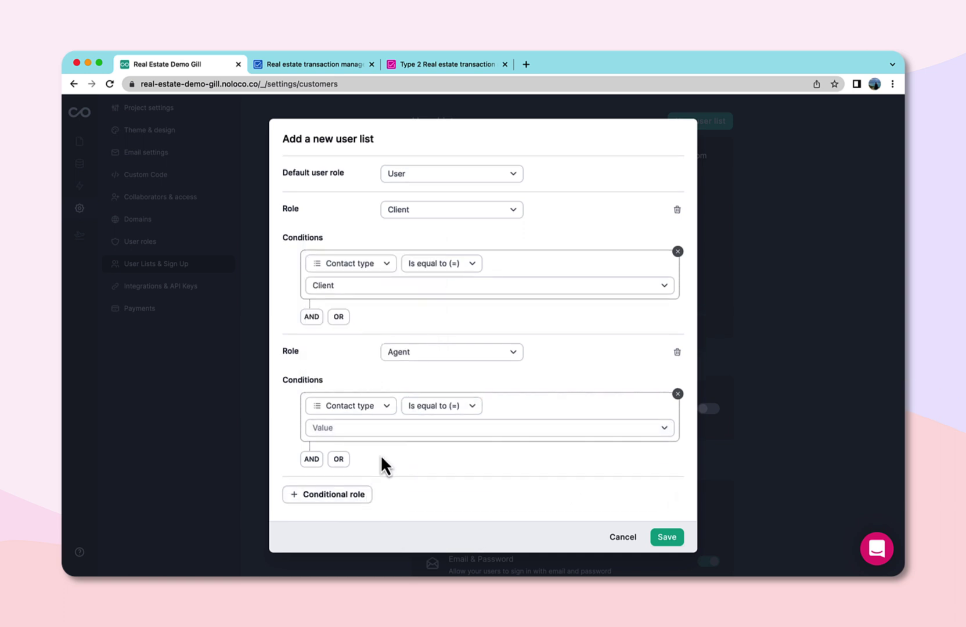
click(389, 433)
click(376, 499)
Step: Add a Service Vendor role where Contact type is equal to Service vendor
click(353, 496)
click(486, 350)
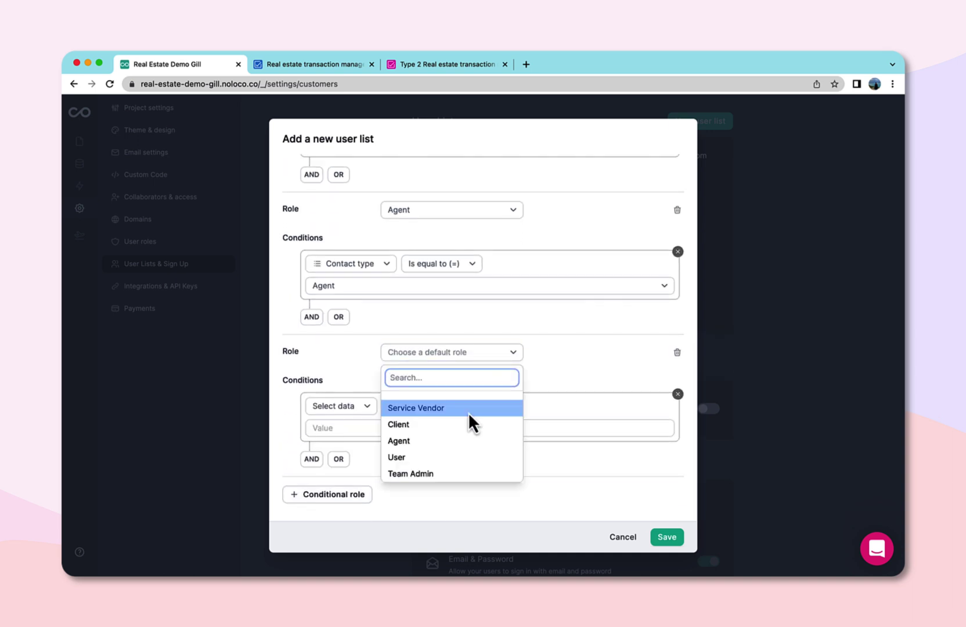
click(468, 412)
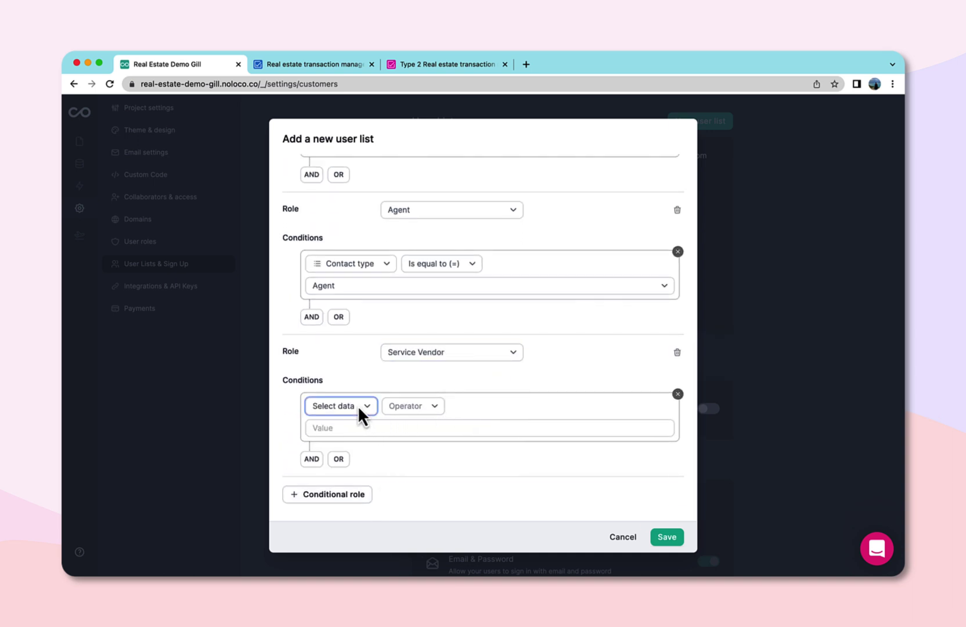
click(357, 406)
click(376, 287)
click(418, 406)
click(424, 426)
click(424, 428)
click(404, 465)
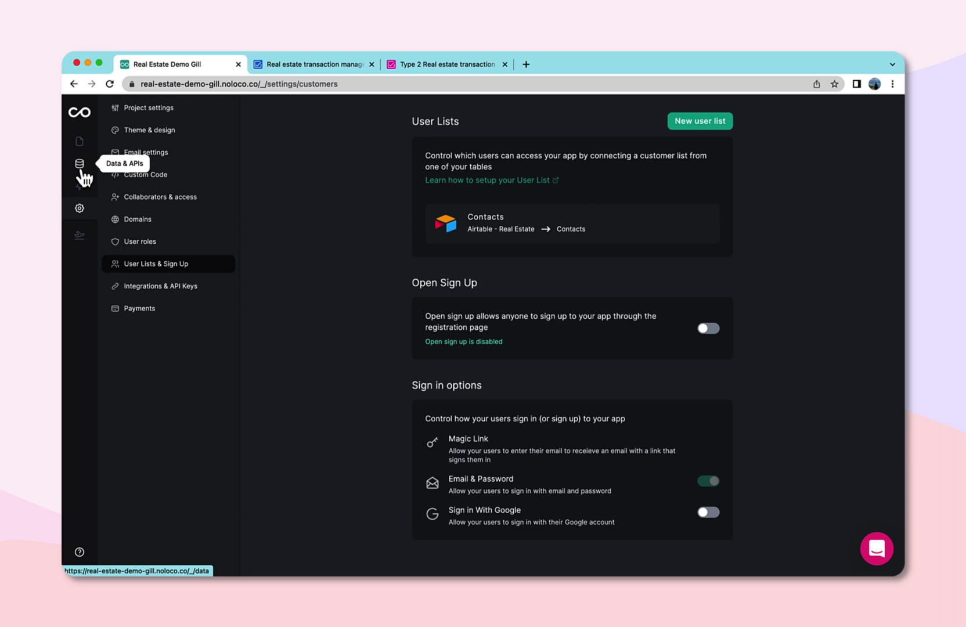
Step: Open Data Sources to view the User collection with its 10 users and their roles
click(80, 164)
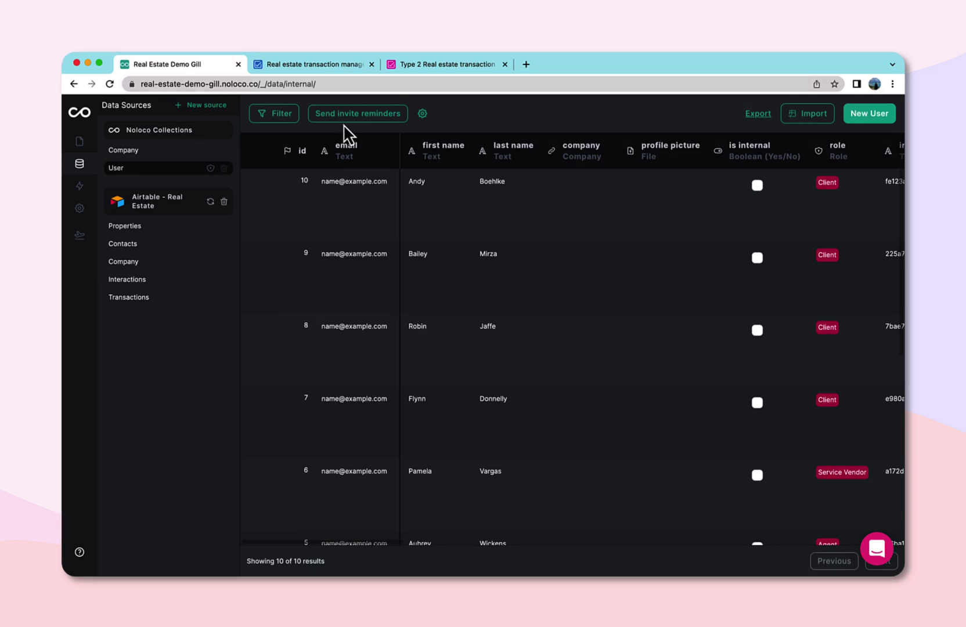
Step: Bring up the Send invite reminders prompt and cancel it
click(392, 115)
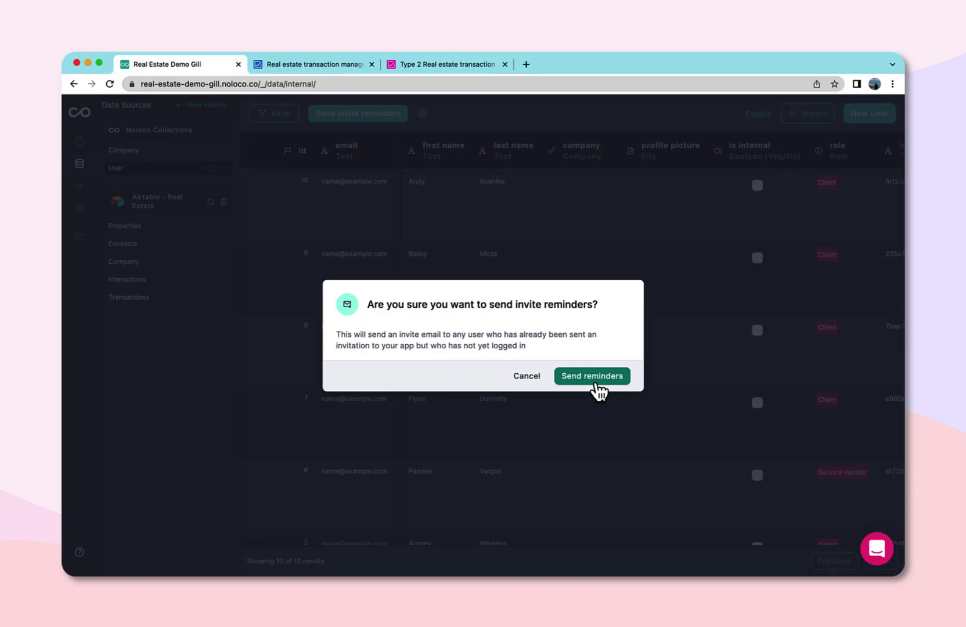
click(531, 378)
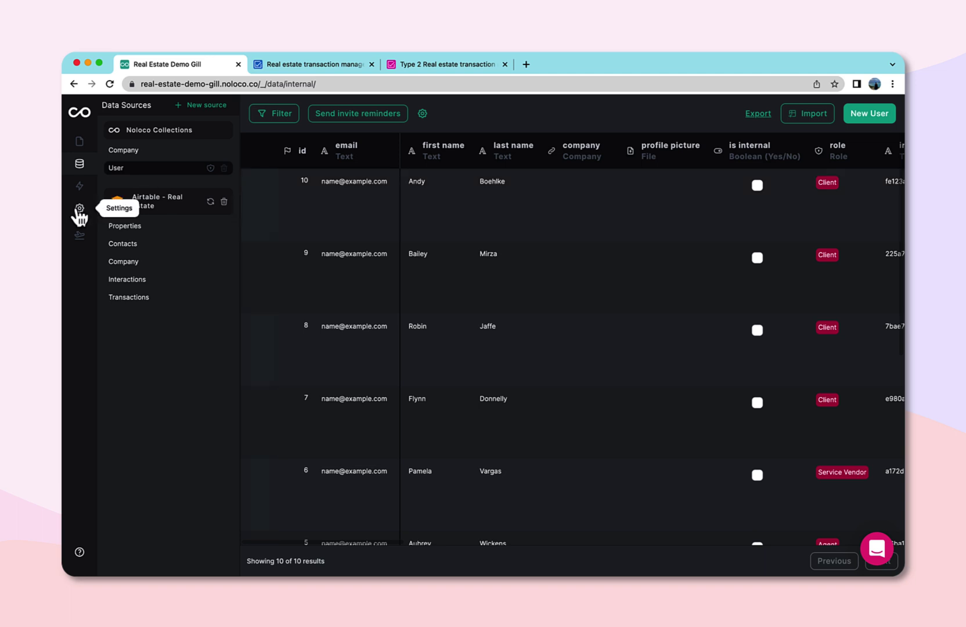
Step: Add a comma and the last name after the first name in the invitation email greeting
click(80, 212)
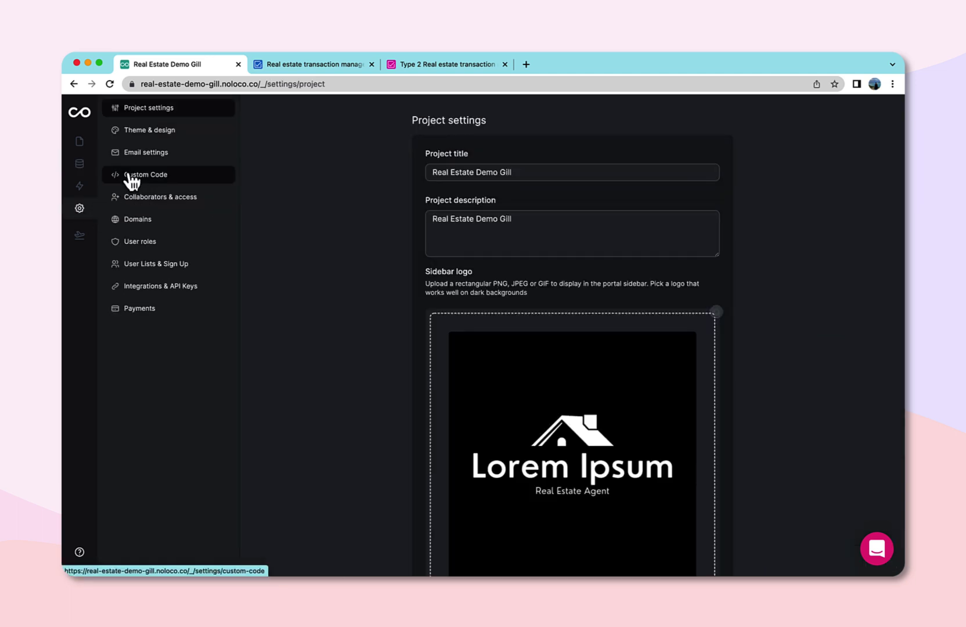
click(155, 164)
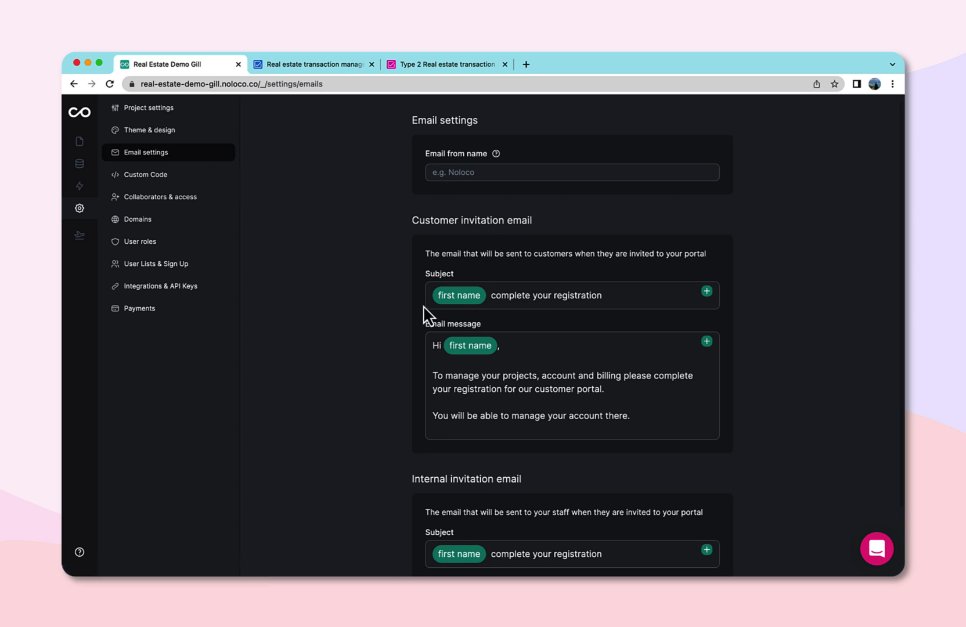
click(500, 348)
text(,)
click(707, 341)
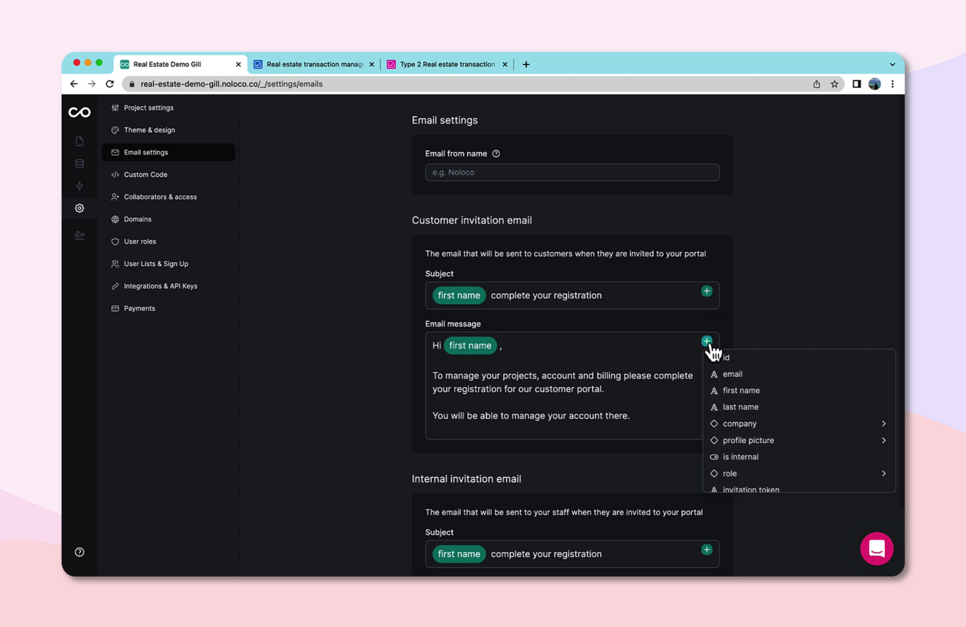
click(728, 406)
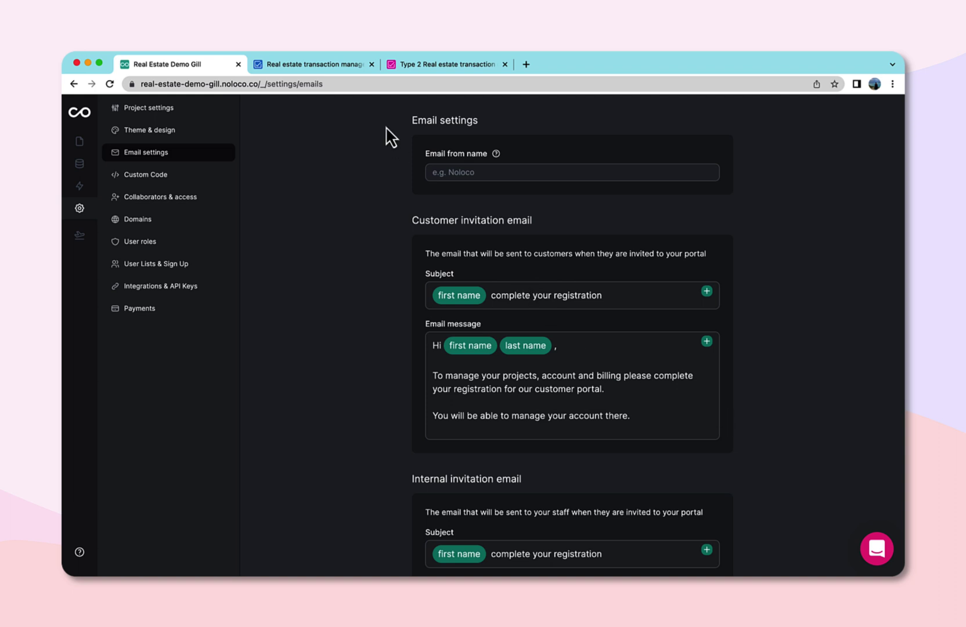
click(322, 65)
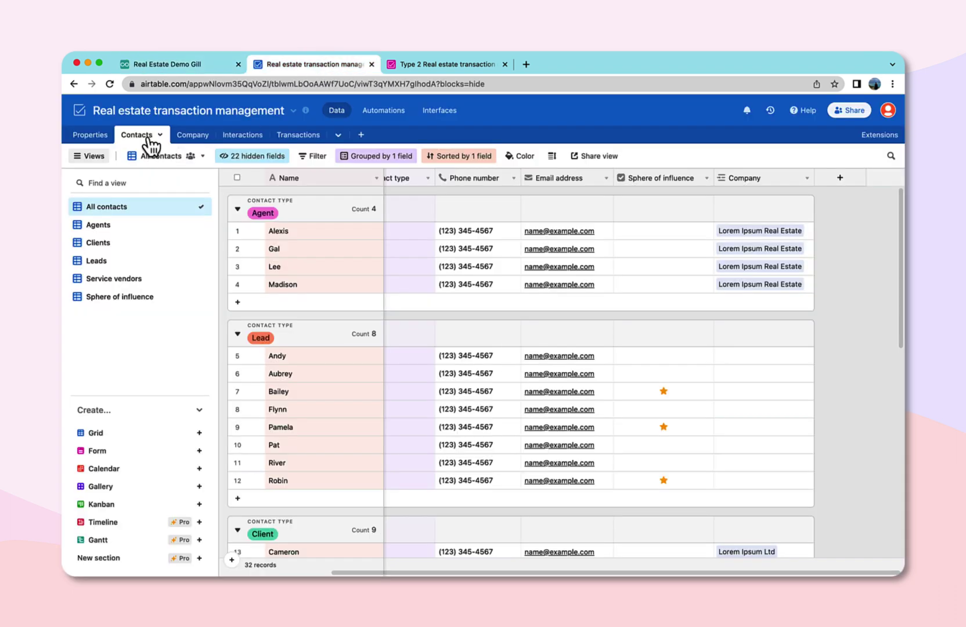
Step: Add a blank record to the Agent group in Airtable Contacts, raising it to 5 agents
click(281, 302)
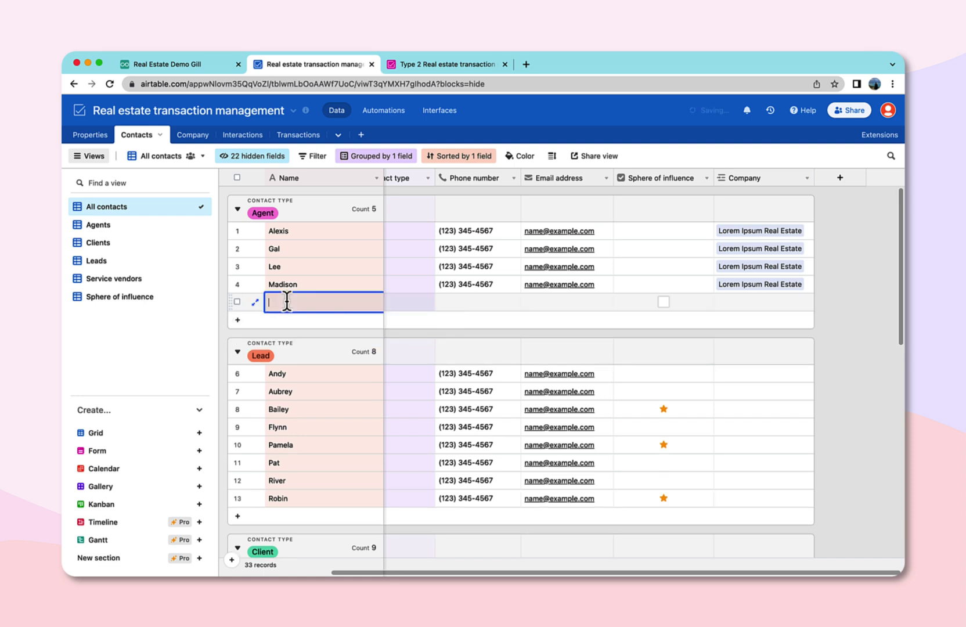